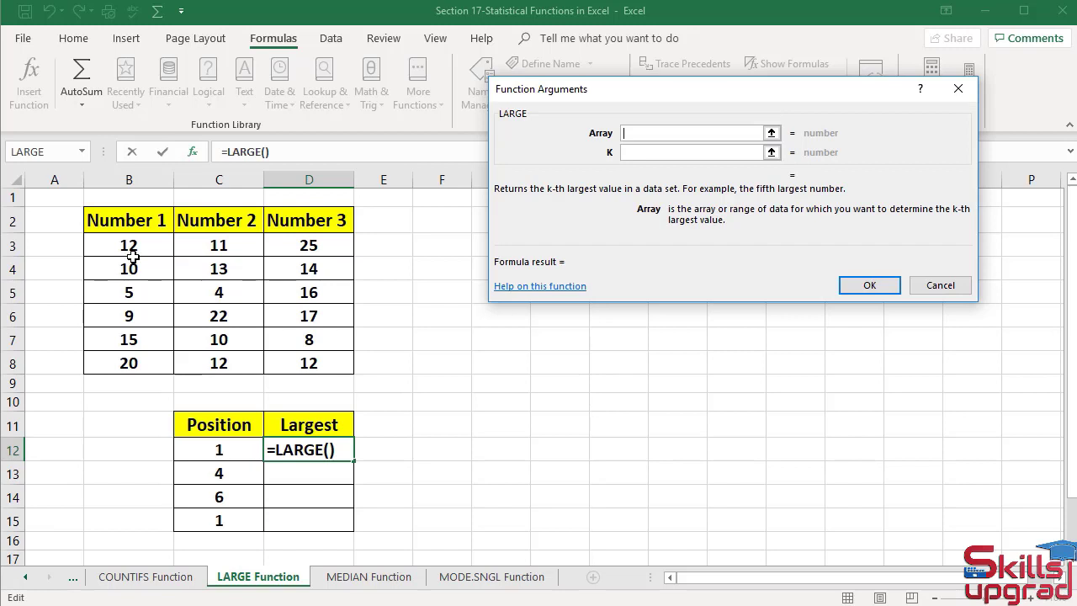
Complete the LARGE function in D12 with array B3:B8 and K set to 1
left_click_drag(133, 257, 128, 364)
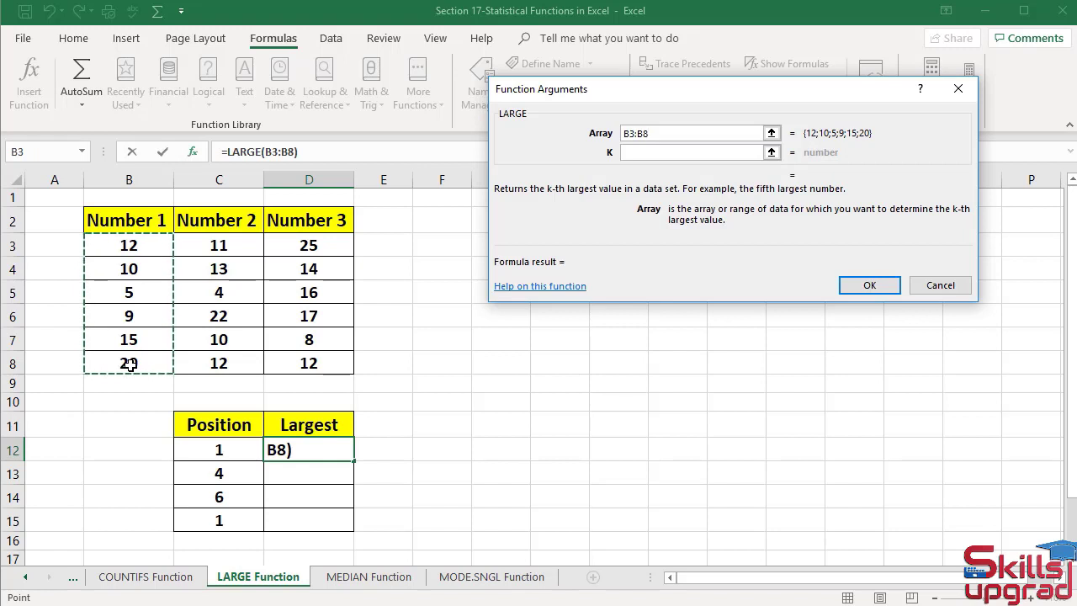
key("Tab")
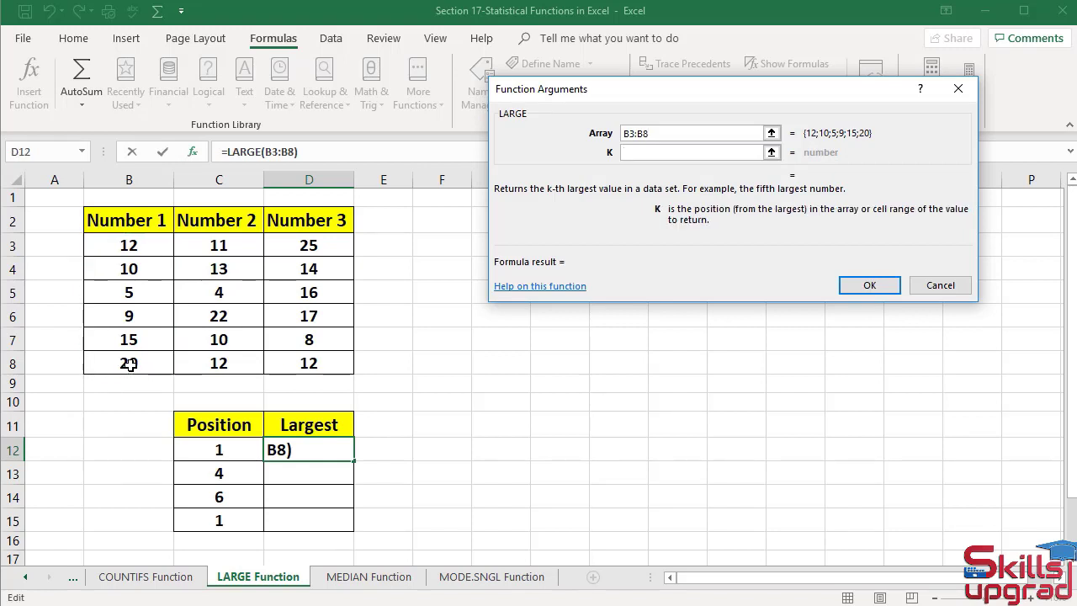
type("1")
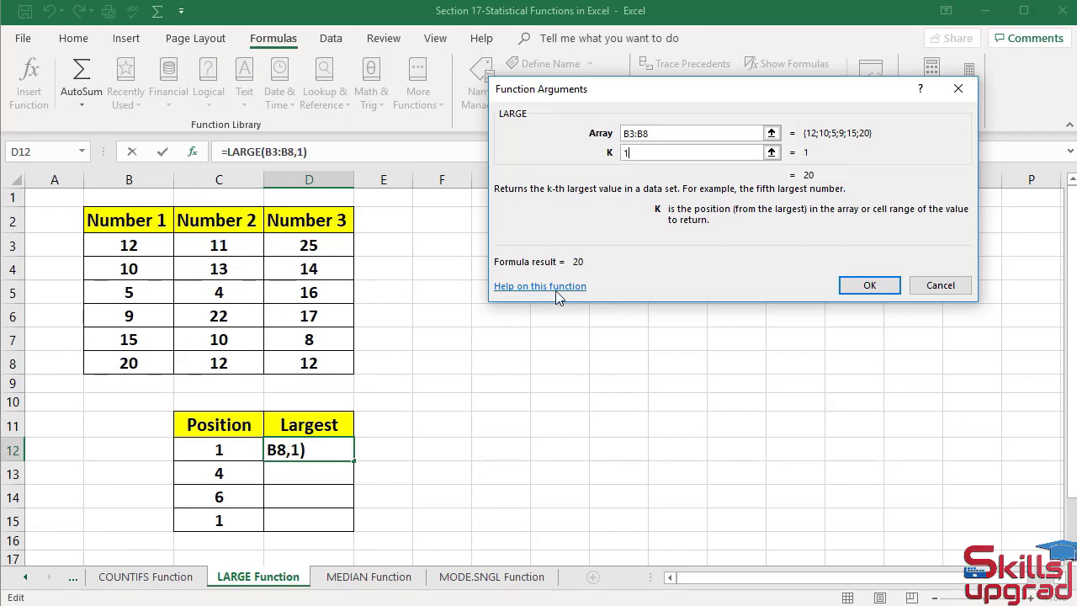
left_click(868, 290)
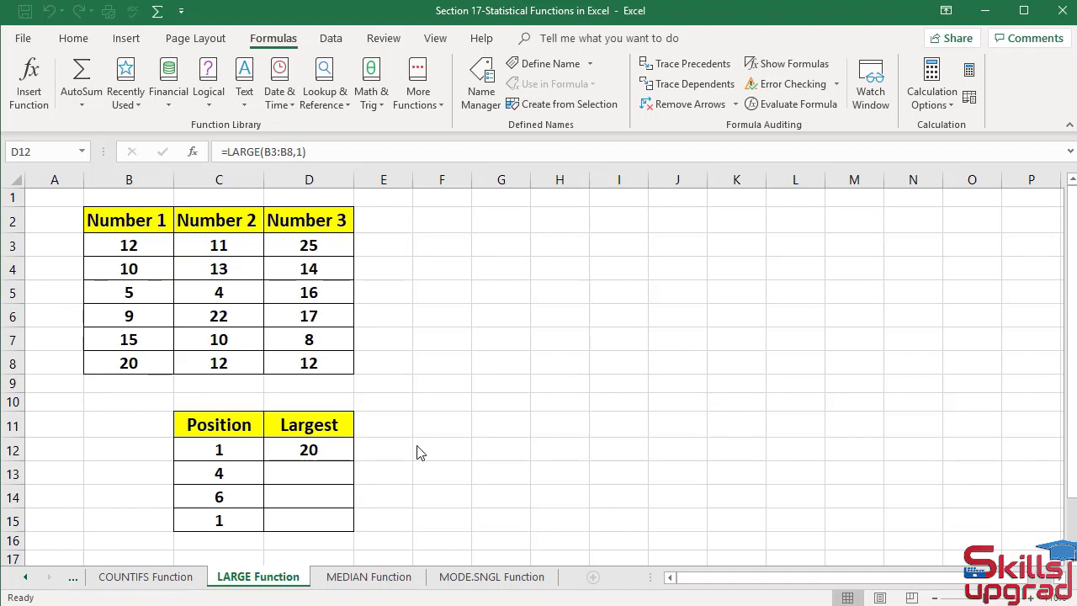
left_click(330, 452)
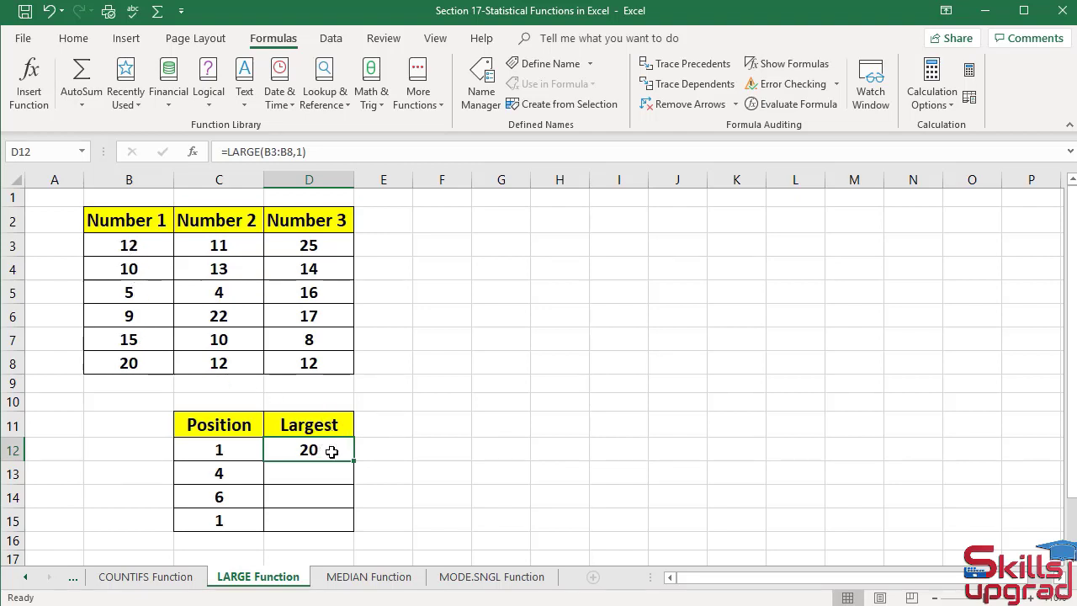
Insert the statistical function LARGE in D13 with array C3:C8 and K set to 4
left_click(330, 478)
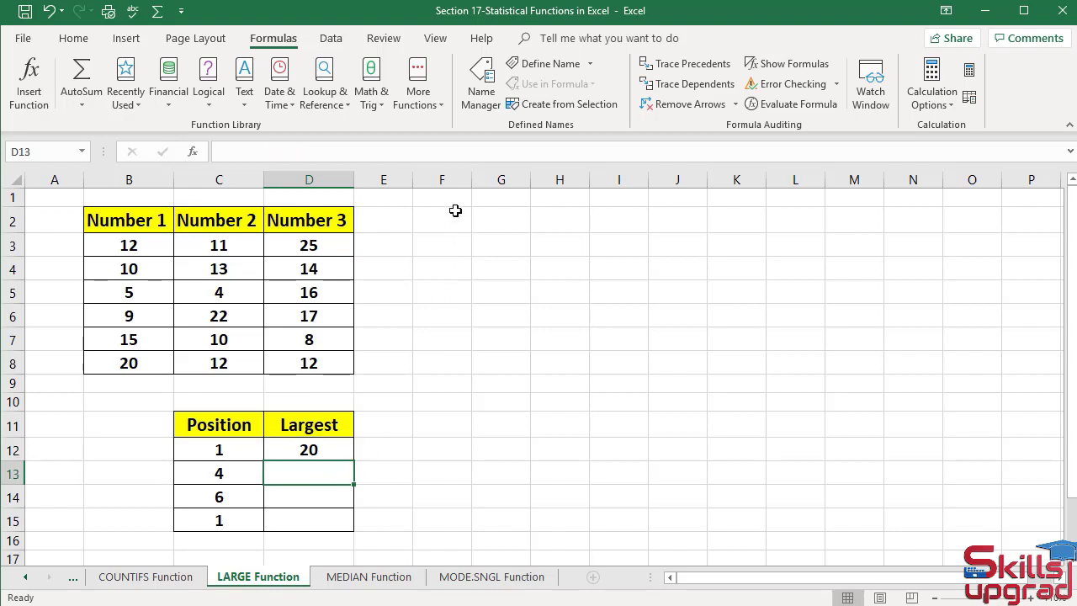
left_click(418, 108)
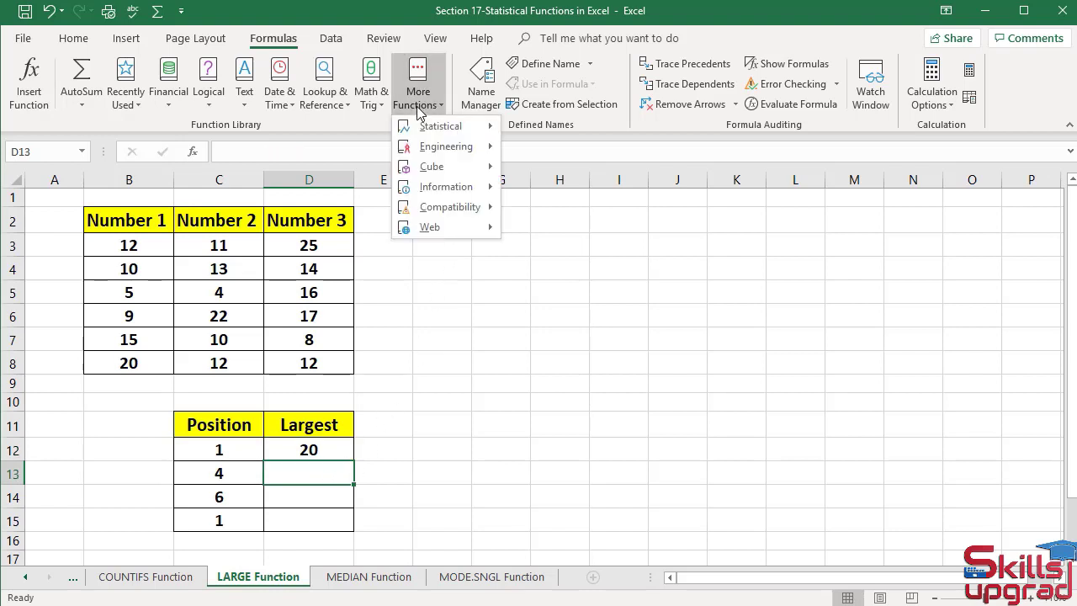
mouse_move(427, 128)
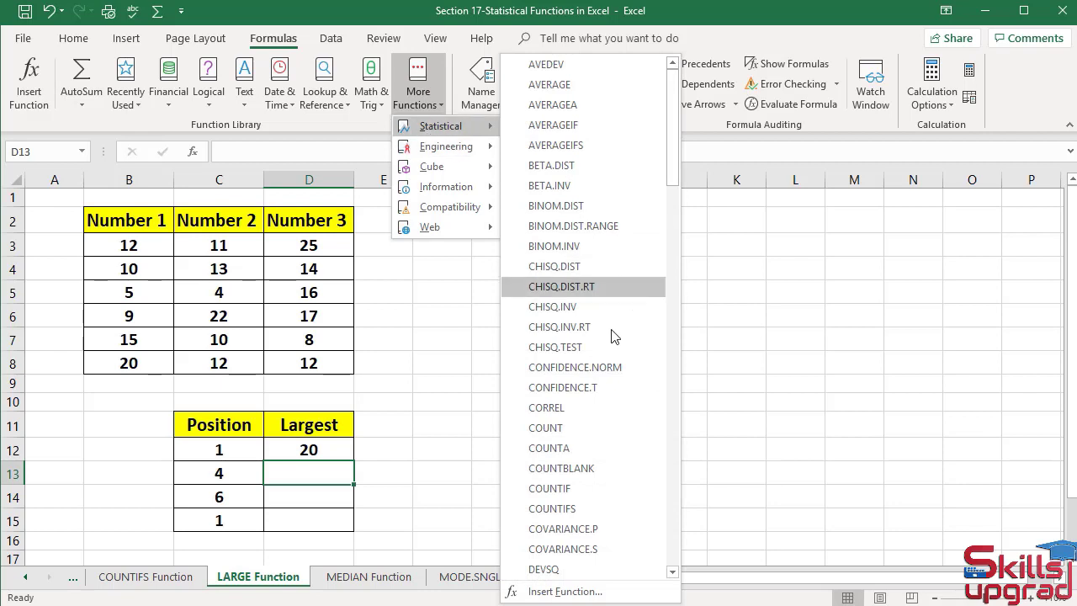
scroll(571, 414, "down", 6)
scroll(571, 414, "down", 4)
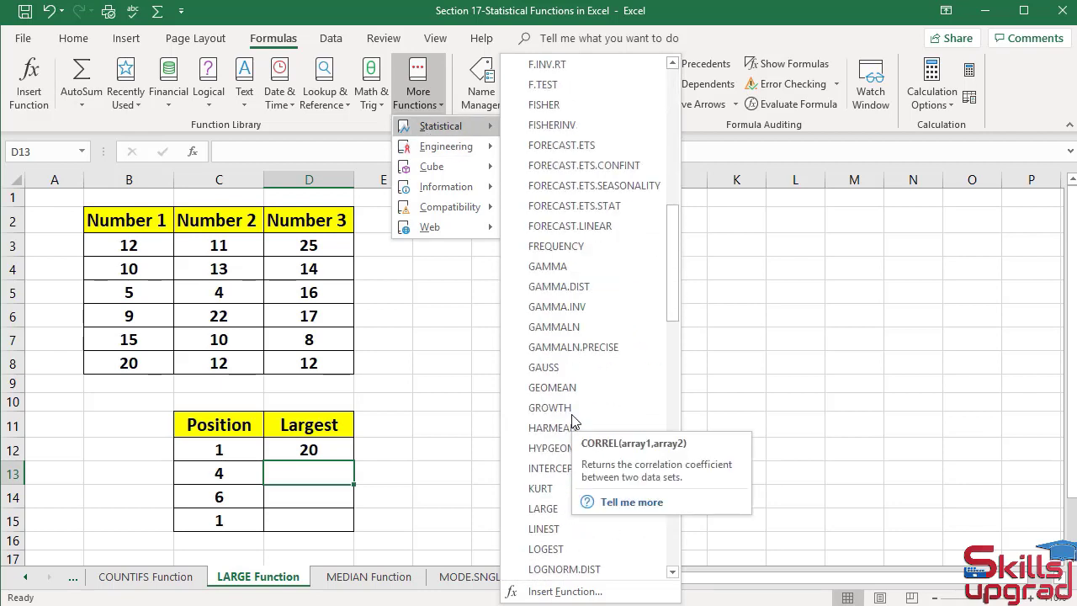
scroll(572, 421, "down", 1)
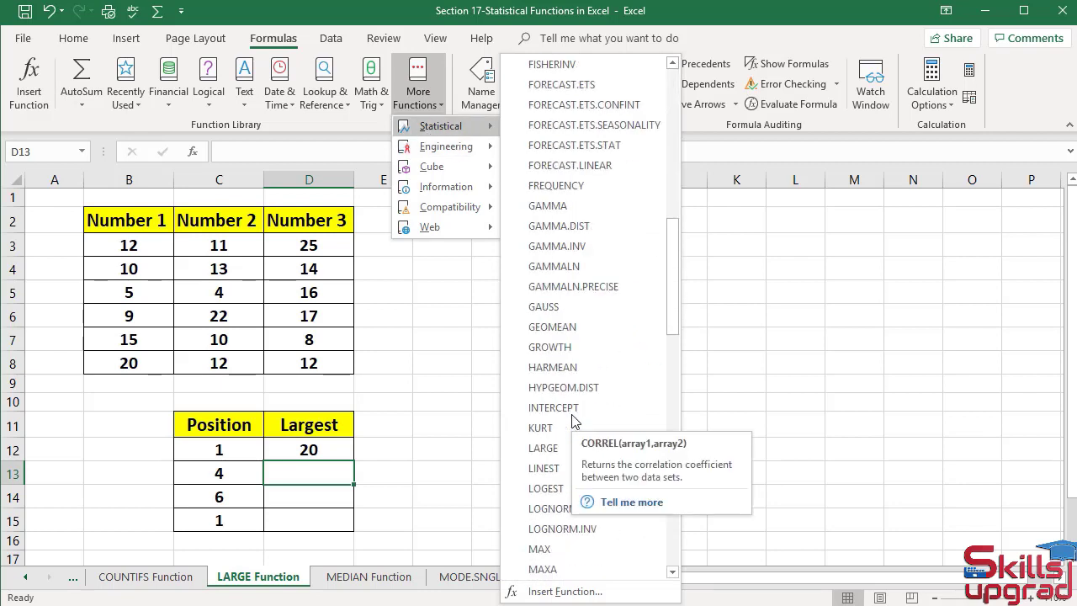
left_click(543, 448)
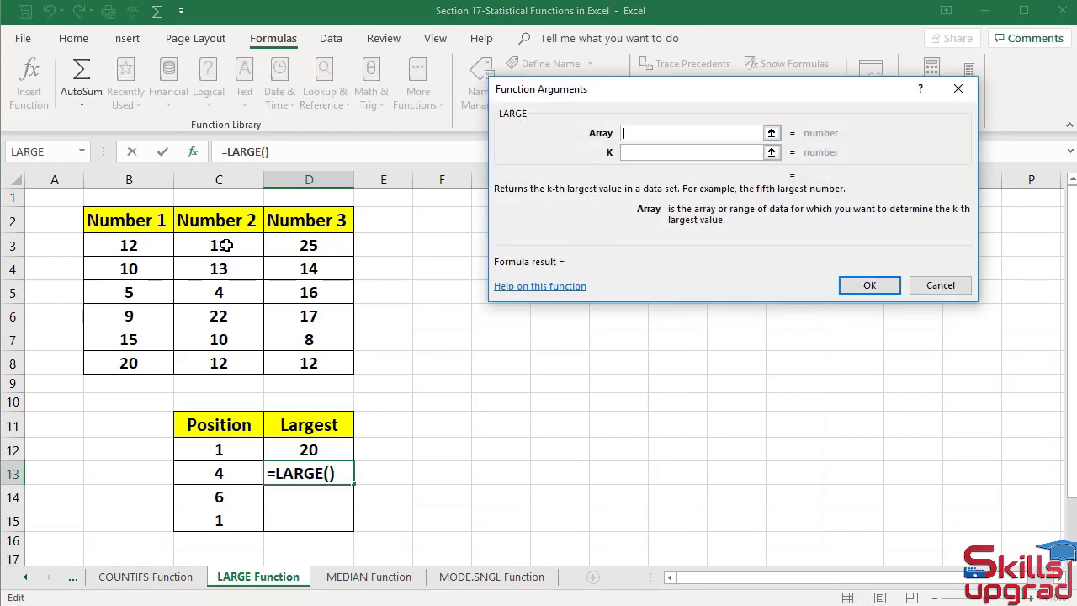
left_click_drag(222, 244, 225, 362)
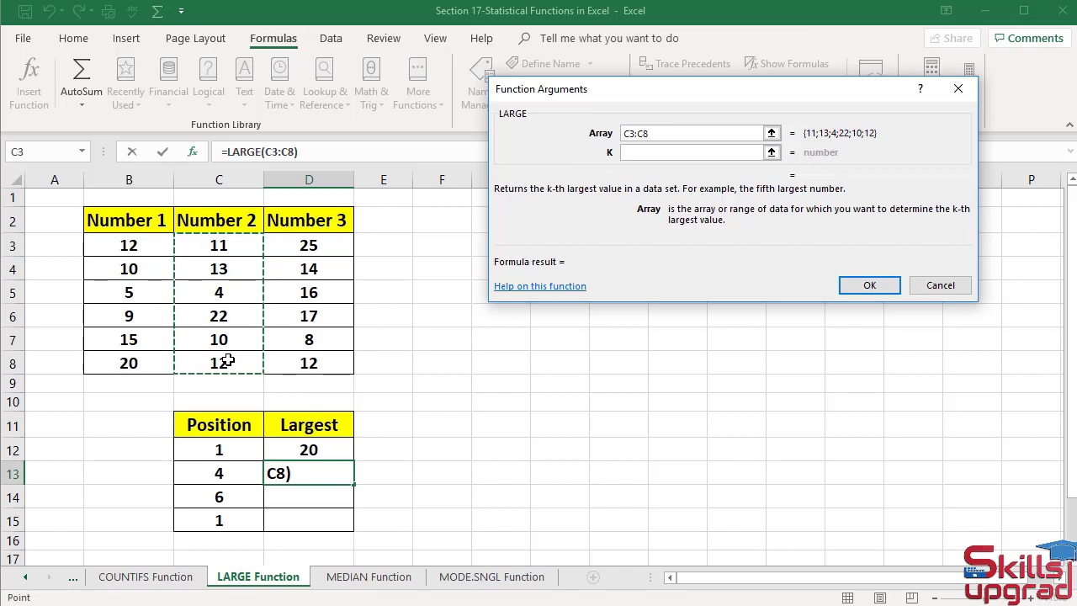
key("Tab")
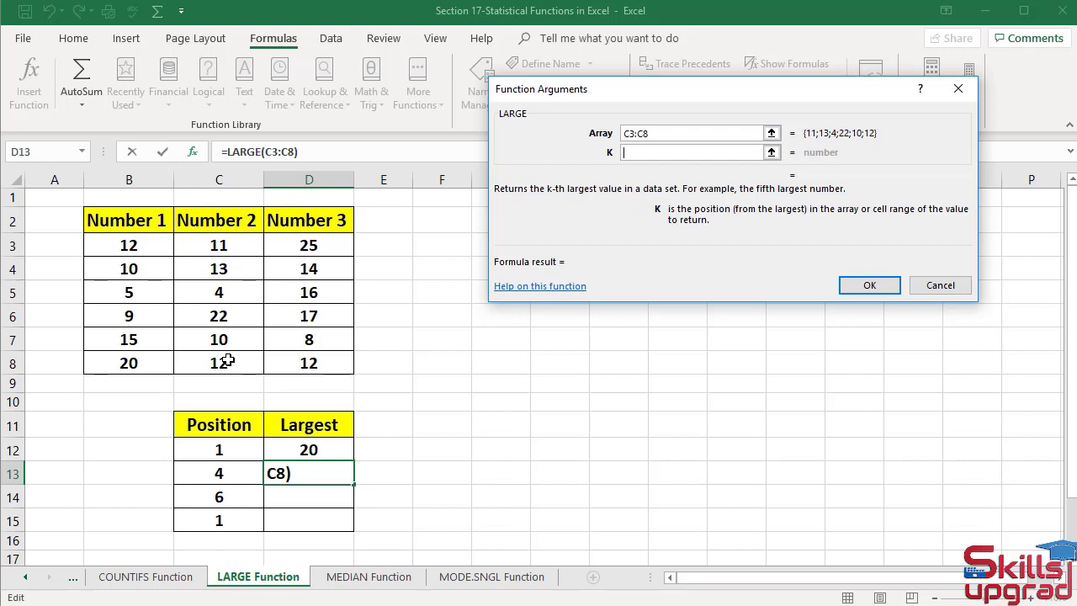
type("4")
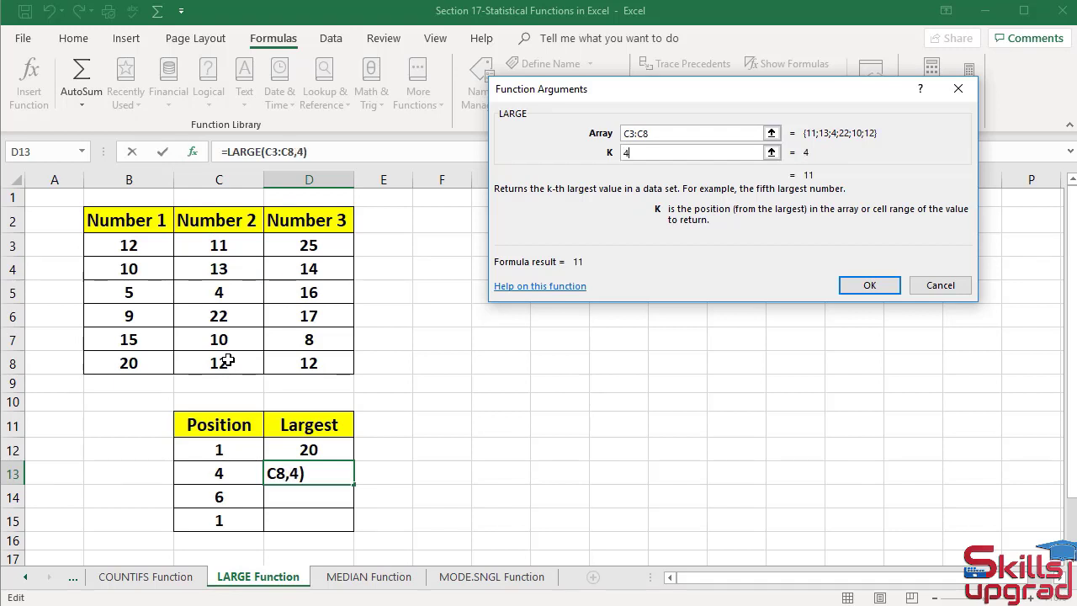
left_click(858, 288)
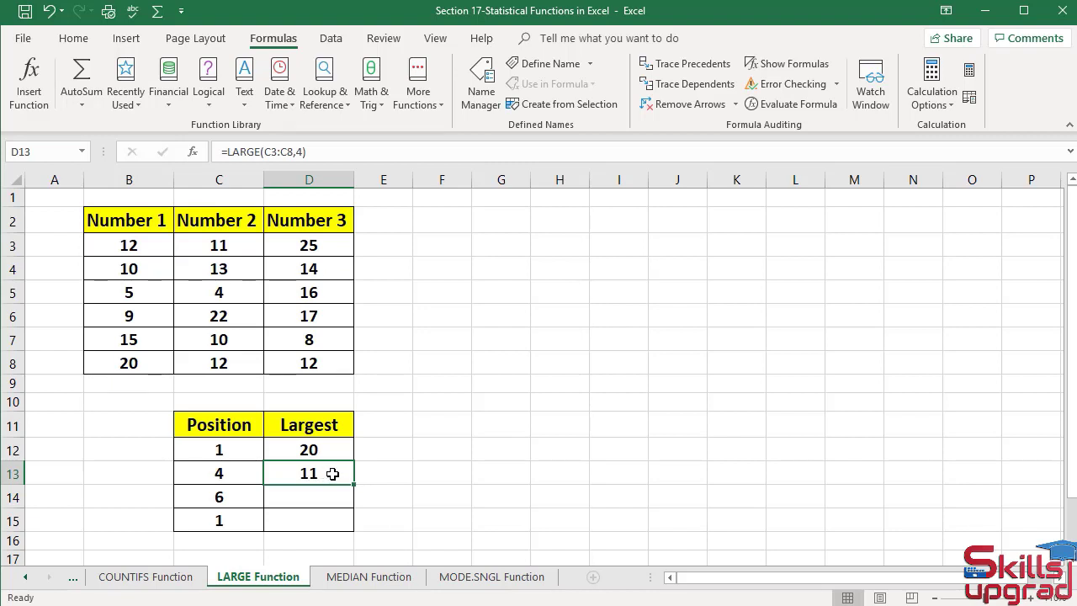
Insert the statistical function LARGE in D14 with array D3:D8 and K set to 6
left_click(339, 503)
left_click(418, 94)
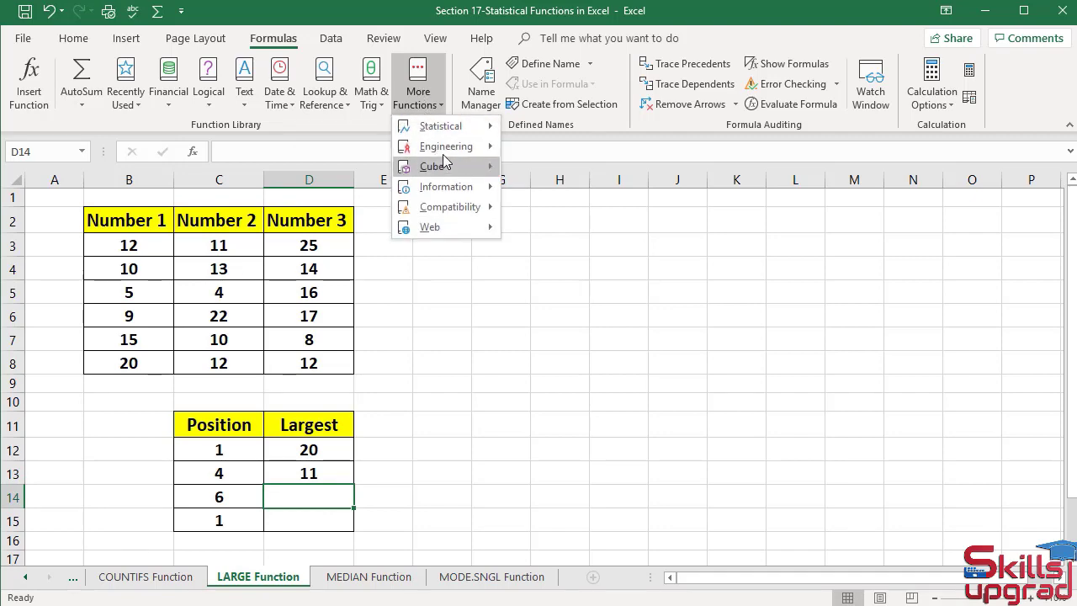
left_click(440, 126)
scroll(562, 318, "down", 10)
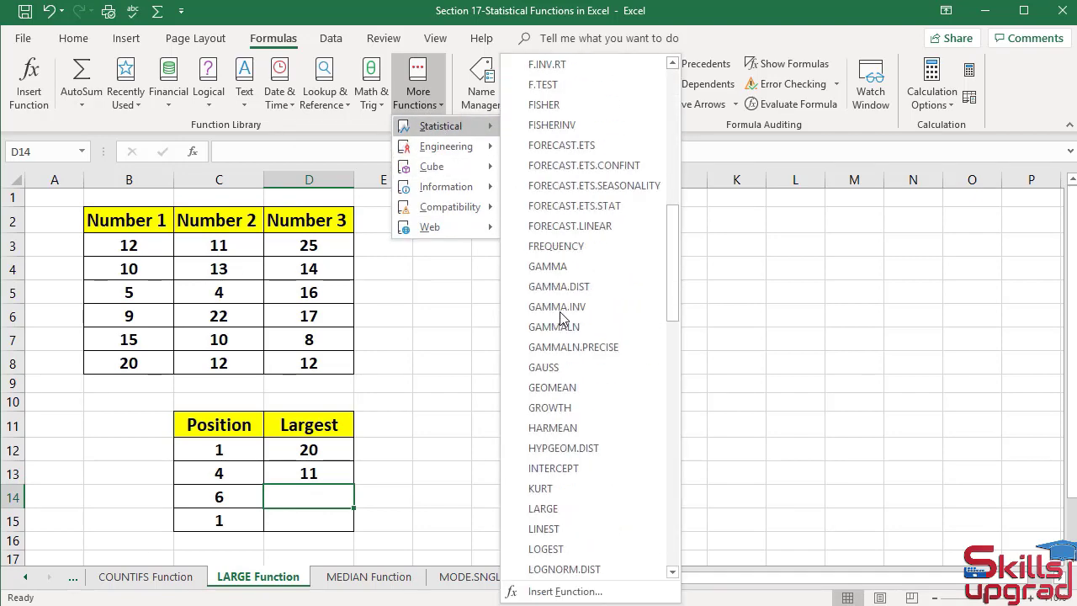
scroll(559, 320, "down", 2)
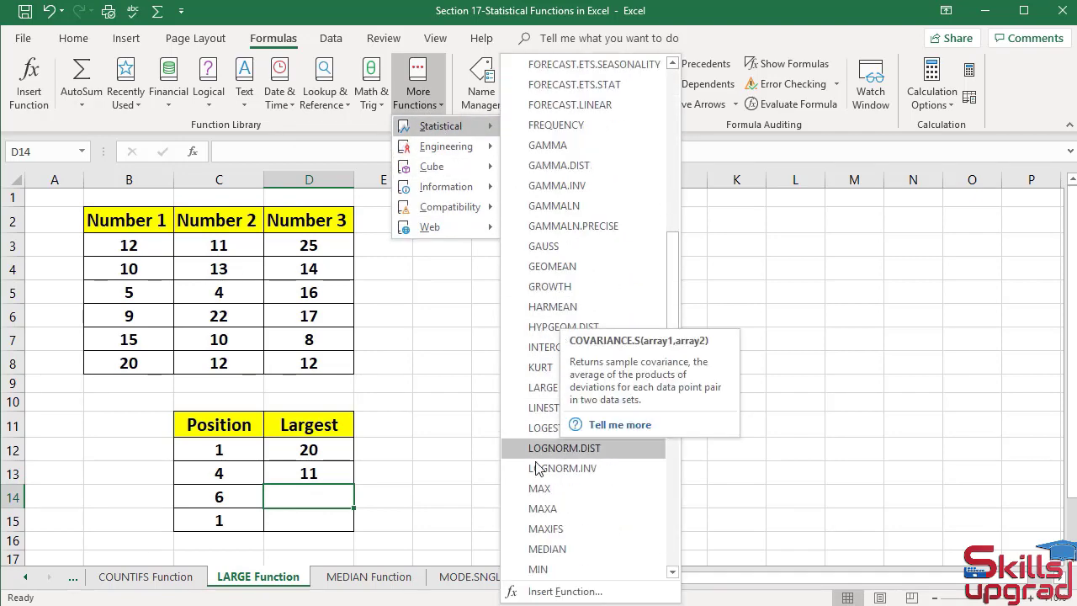
left_click(543, 387)
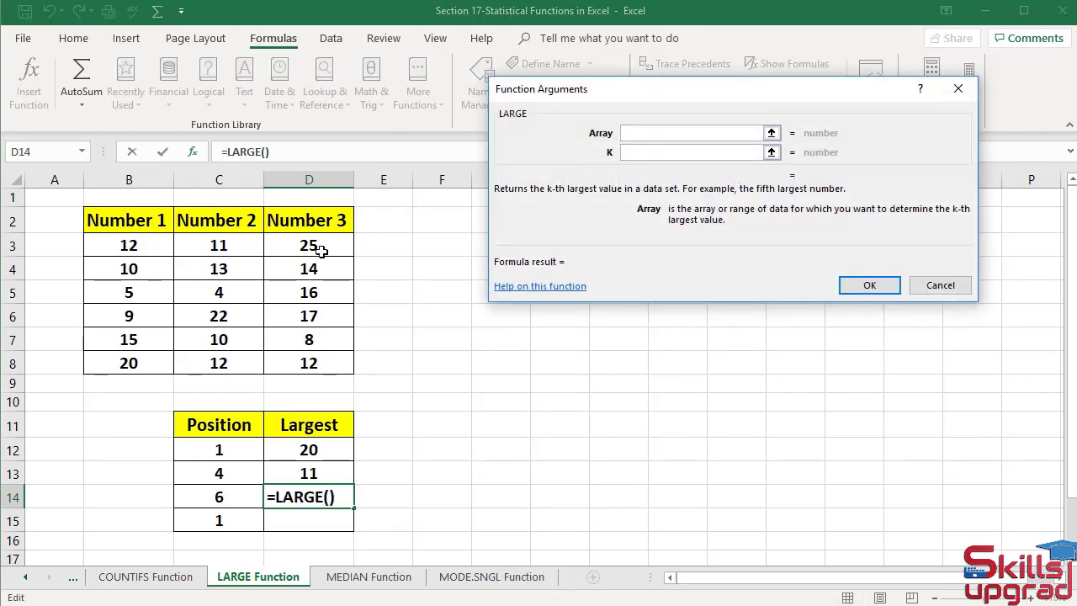
left_click_drag(320, 246, 321, 367)
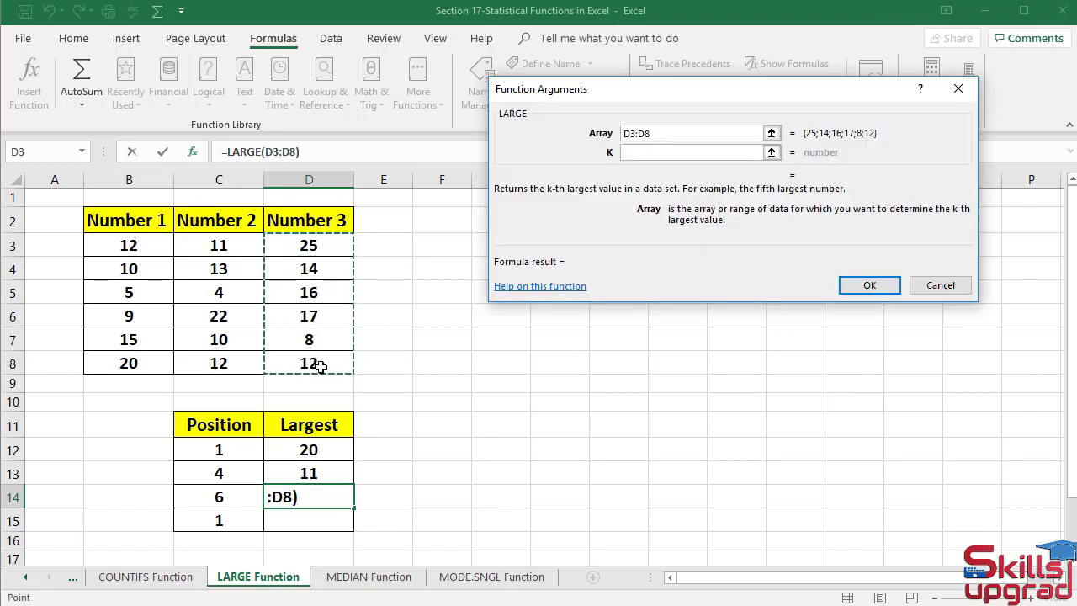
key("Tab")
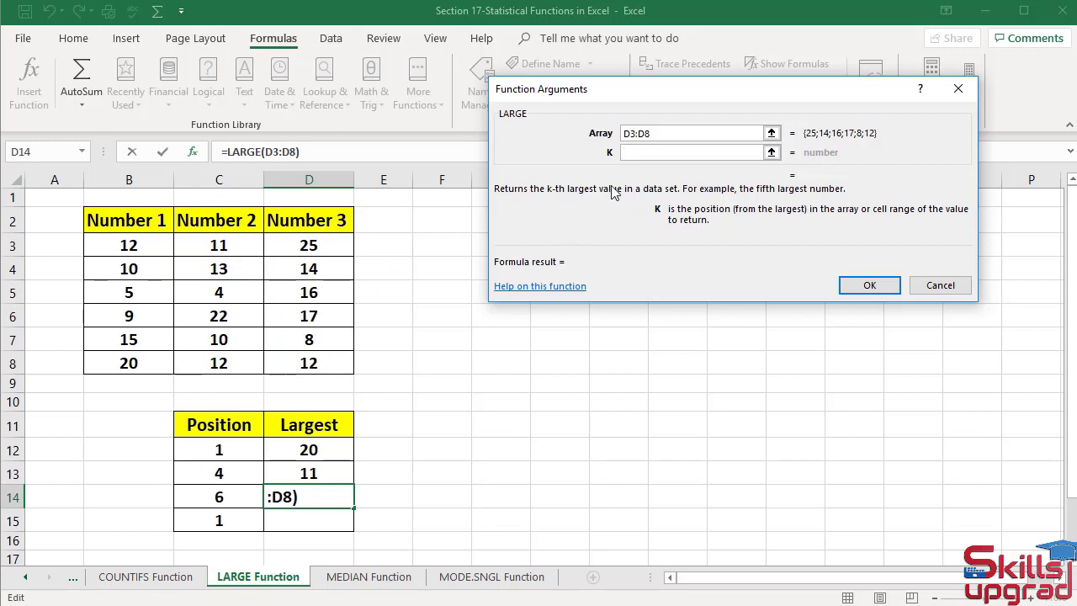
type("6")
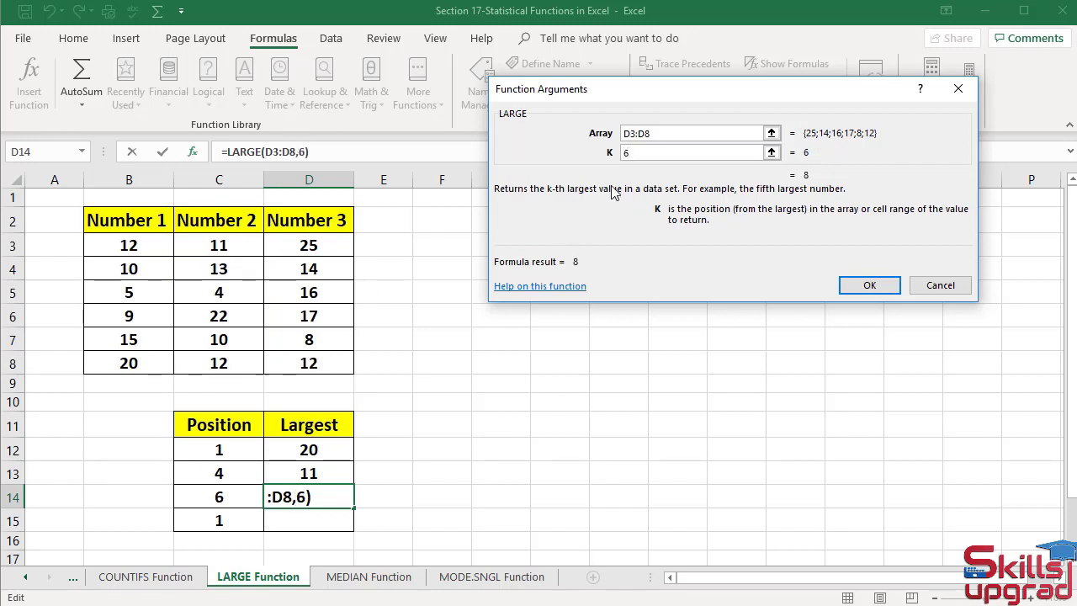
left_click(869, 285)
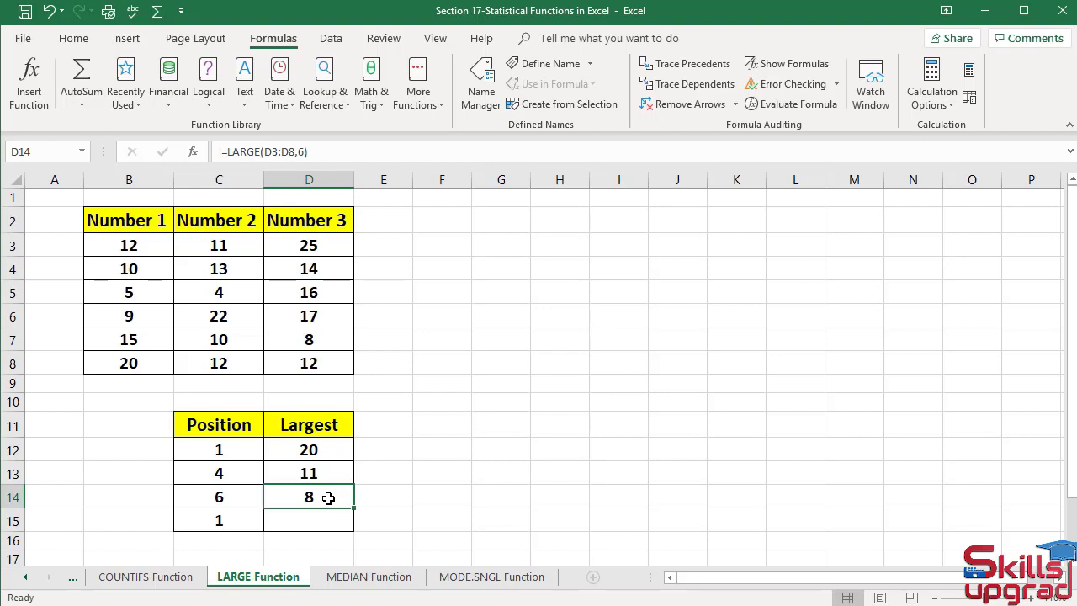
Insert the statistical function LARGE in D15 with the whole number table B3:D8 as array and K set to 1
left_click(330, 524)
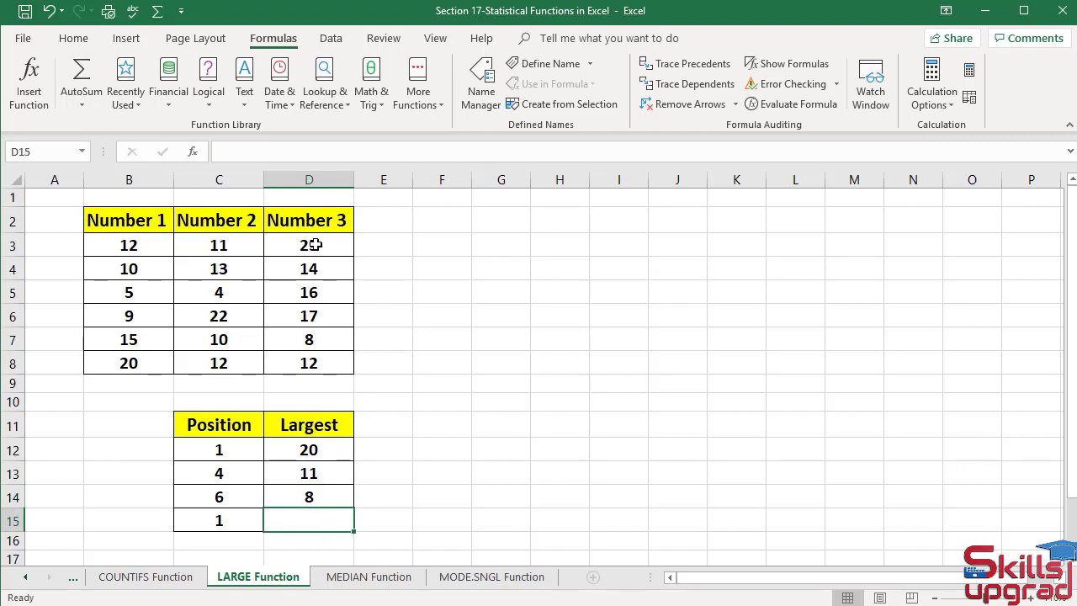
left_click(436, 104)
mouse_move(476, 147)
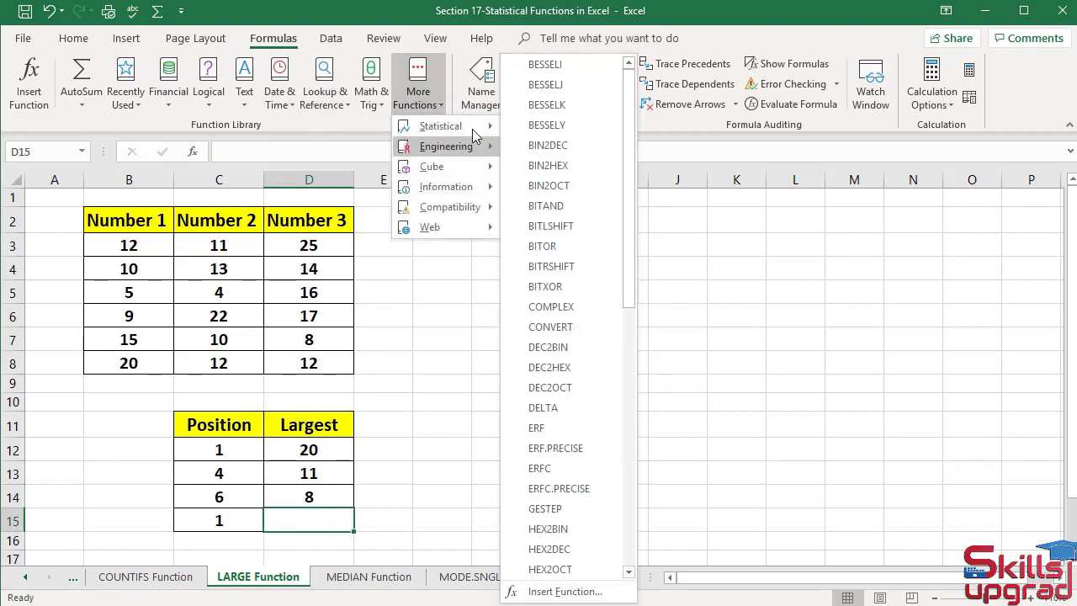
scroll(580, 388, "down", 9)
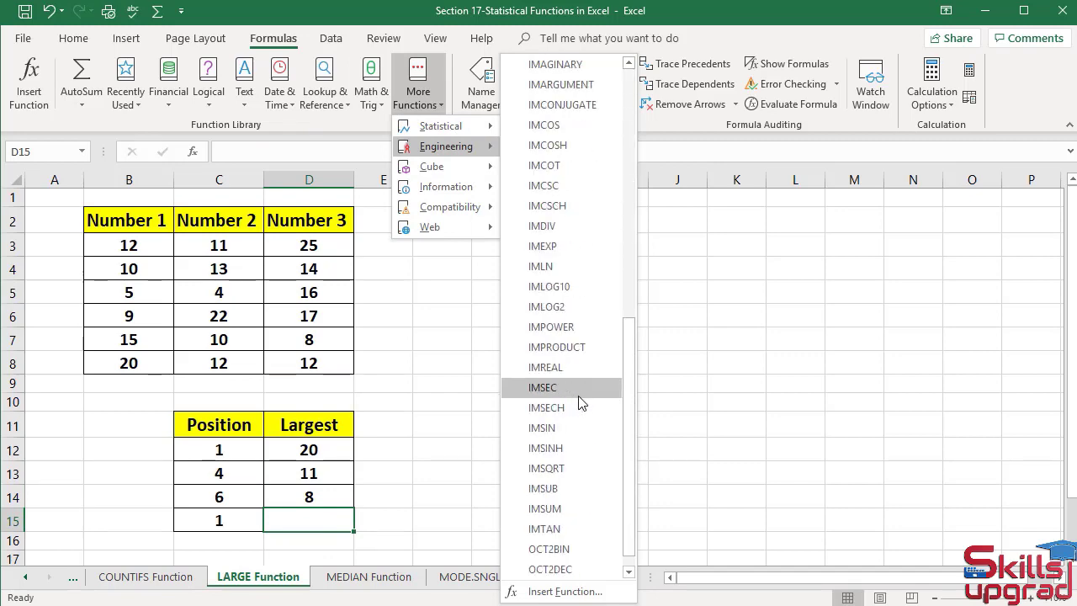
scroll(580, 400, "down", 1)
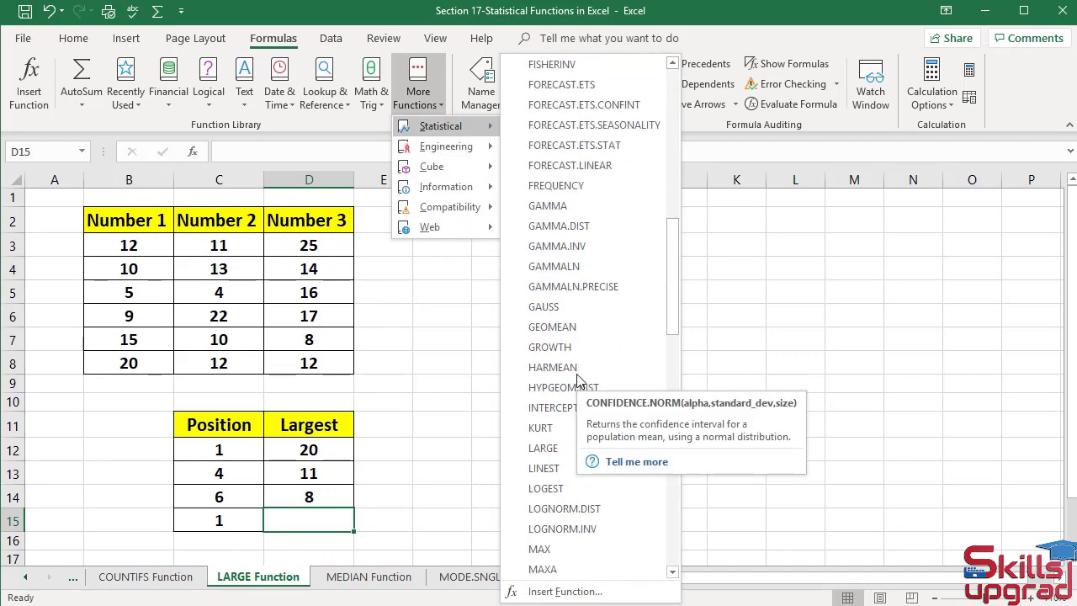
left_click(545, 448)
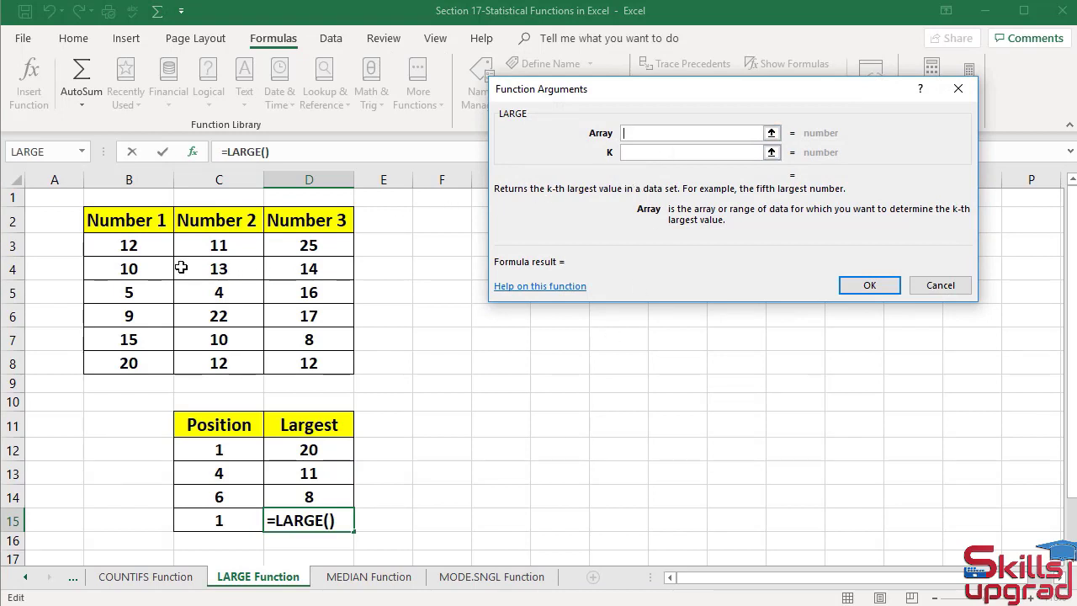
left_click_drag(120, 251, 318, 358)
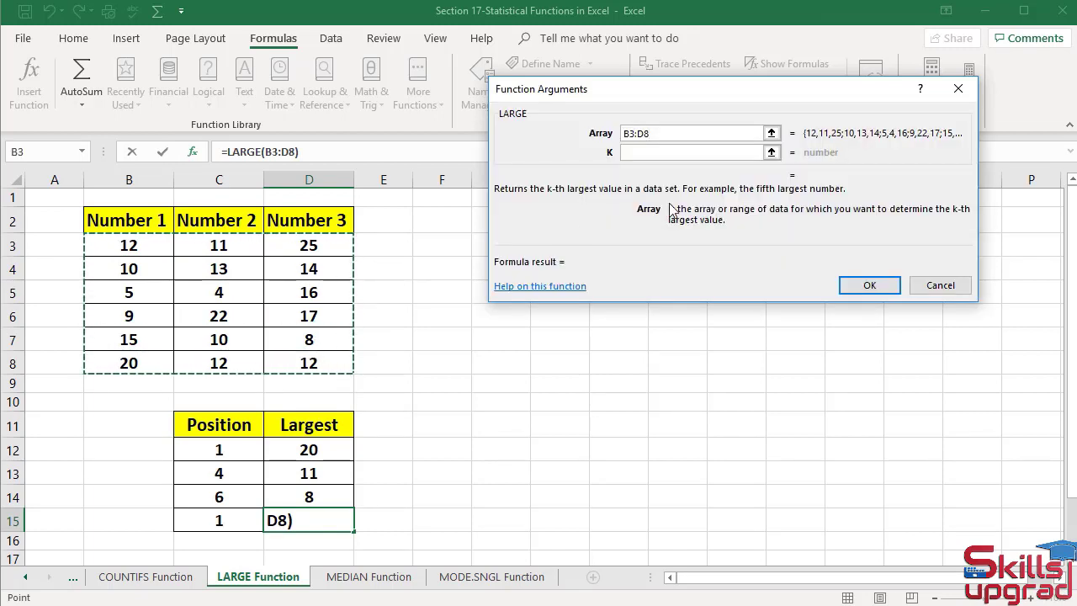
key("Tab")
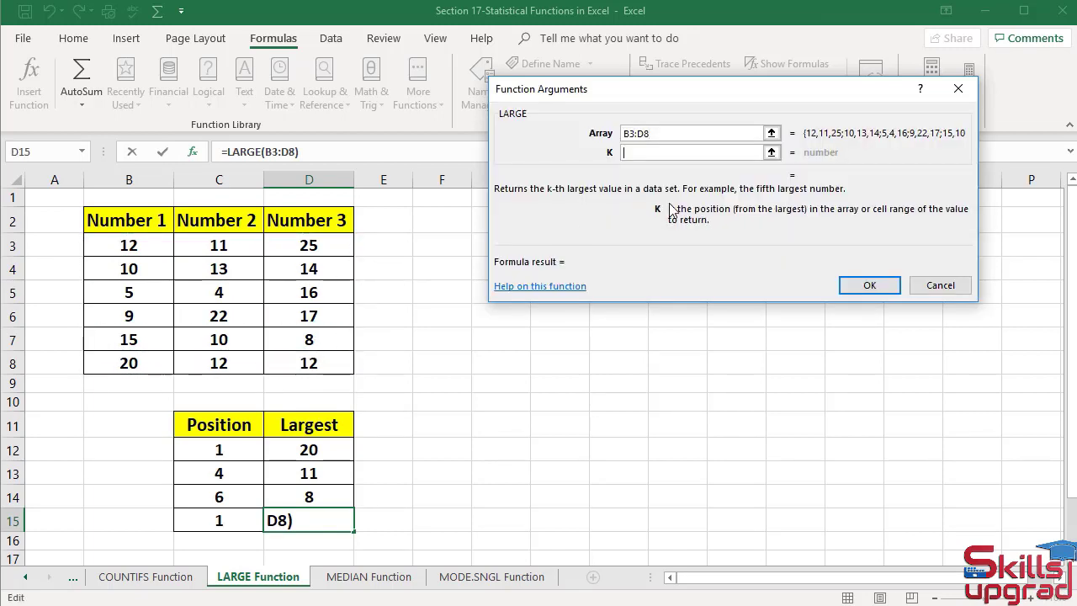
type("1")
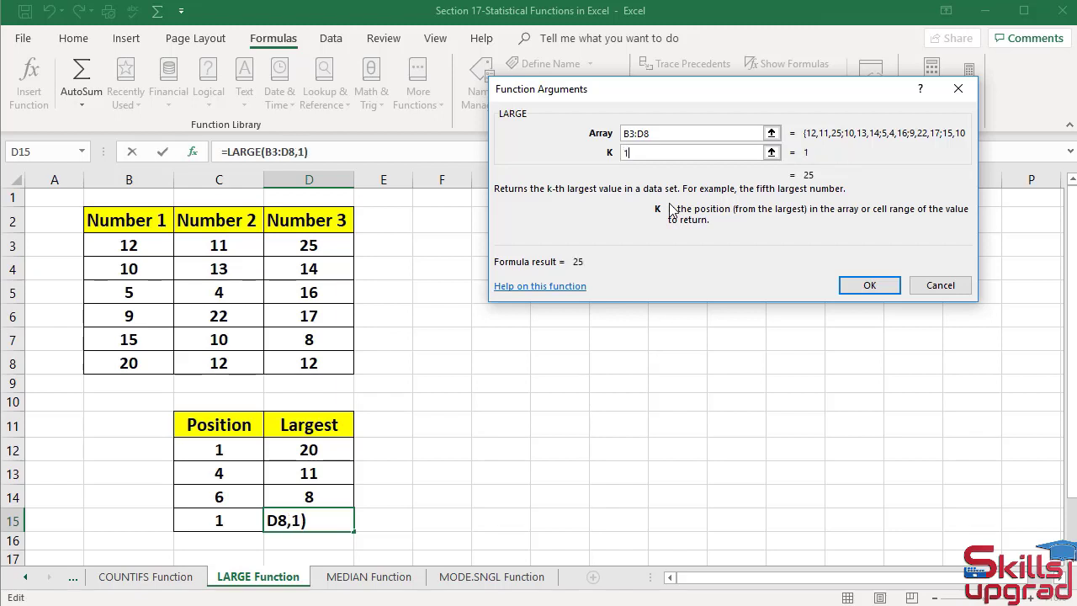
left_click(872, 286)
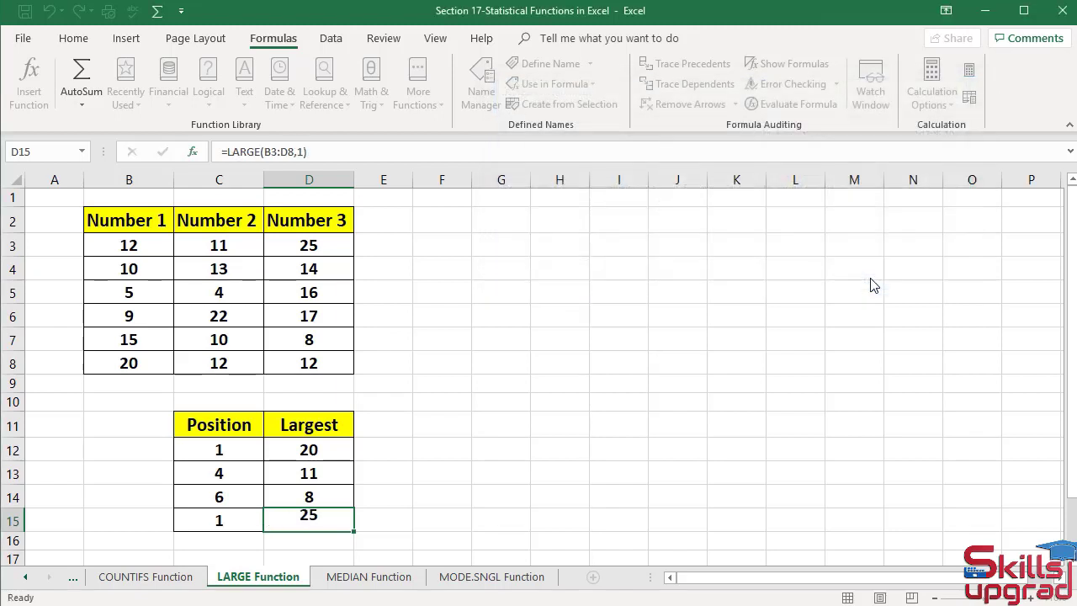